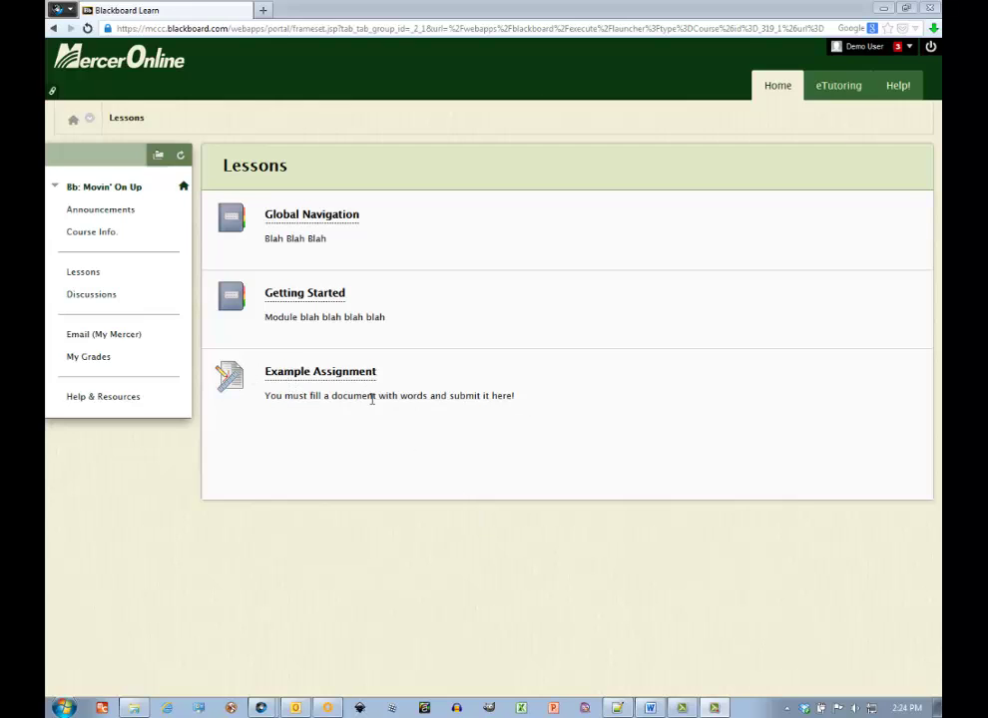
- Open the Example Assignment from the Lessons list
left_click(300, 375)
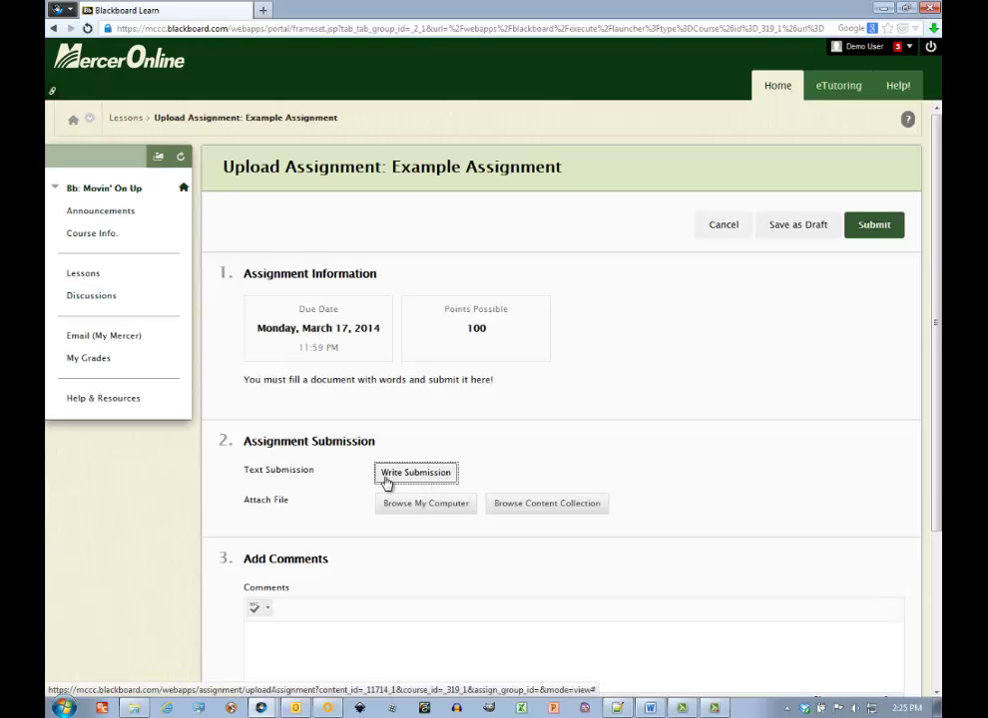
left_click(387, 482)
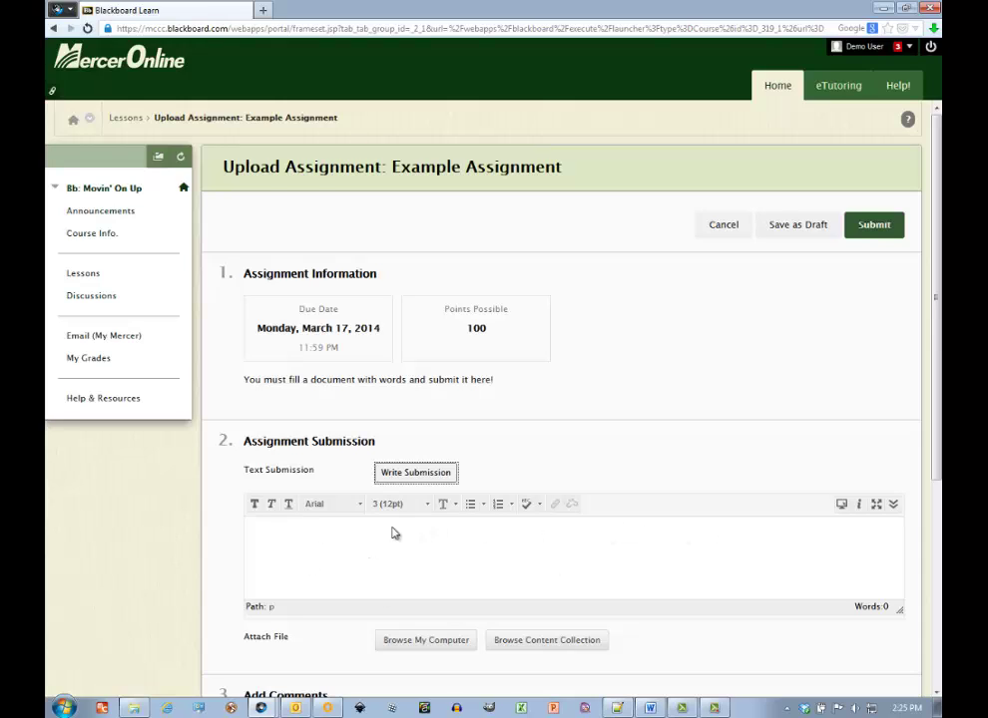
left_click(434, 483)
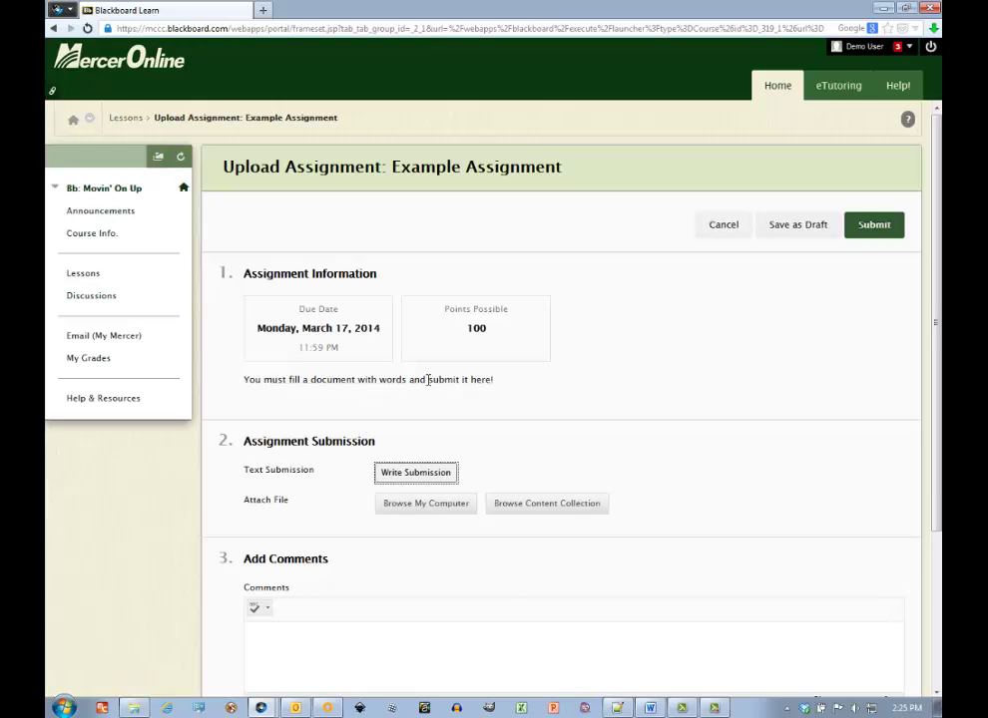
- Attach Words.docx from the Desktop to the Example Assignment
left_click(438, 507)
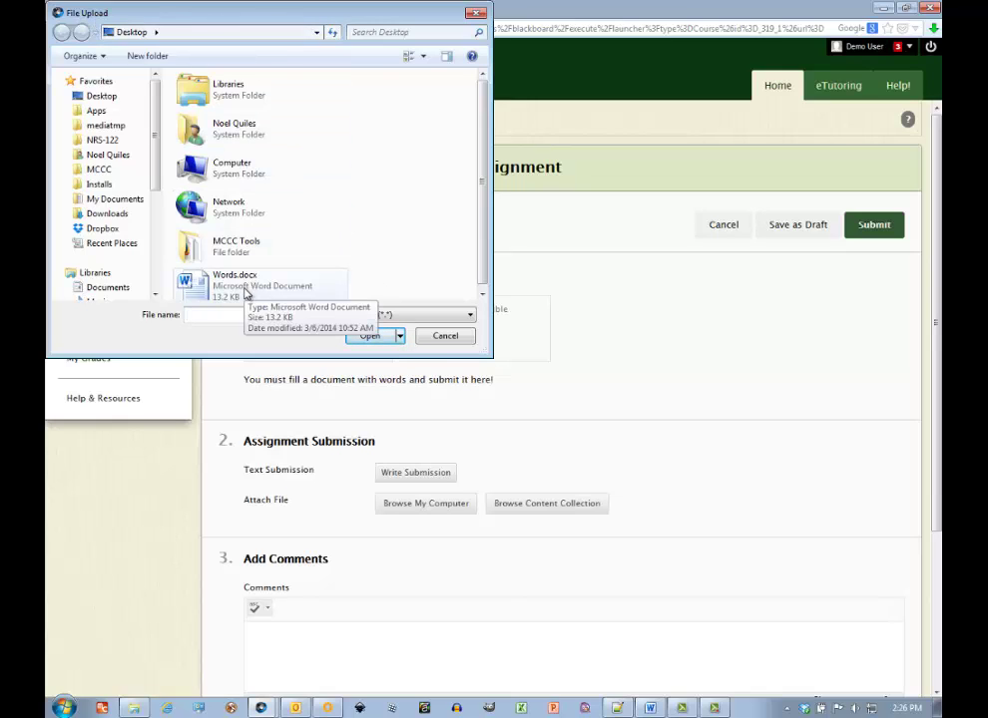
left_click(650, 708)
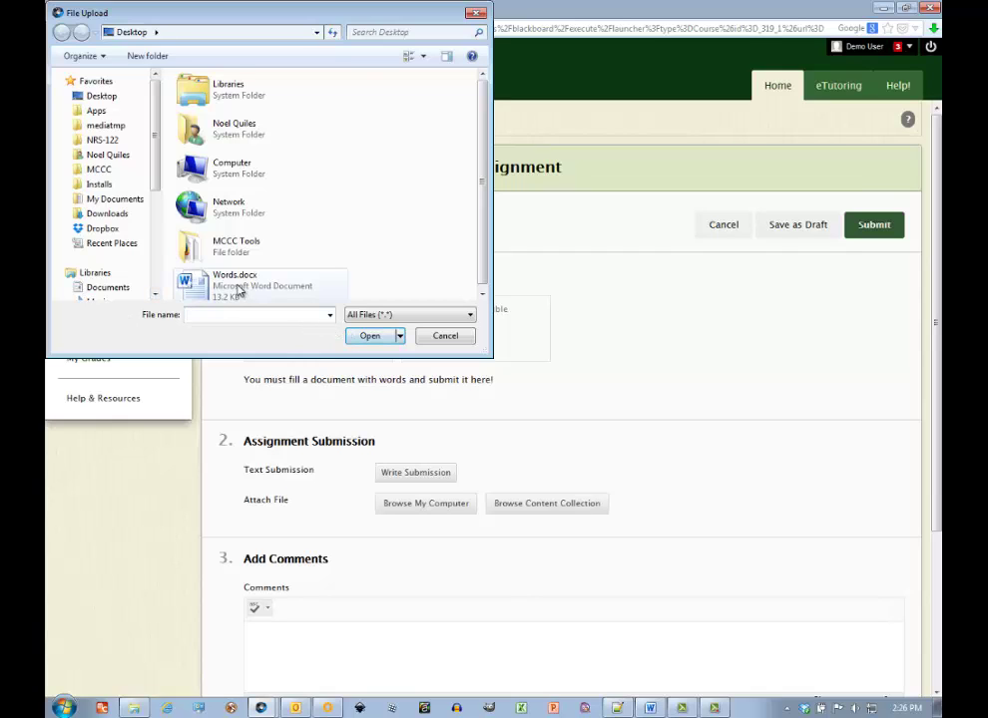
left_click(237, 291)
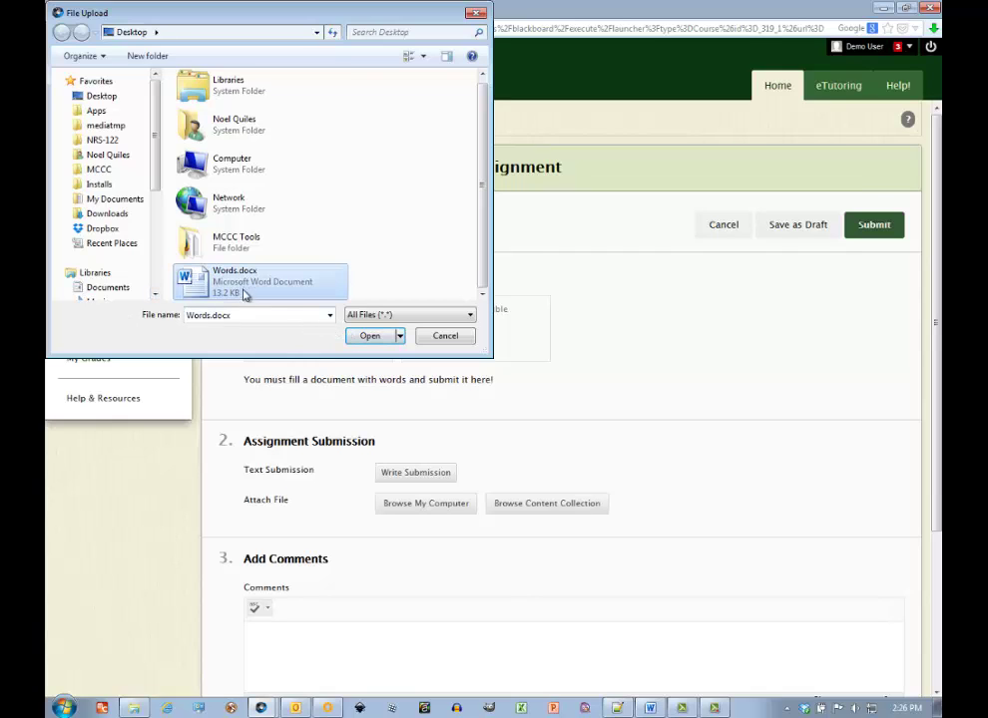
left_click(374, 339)
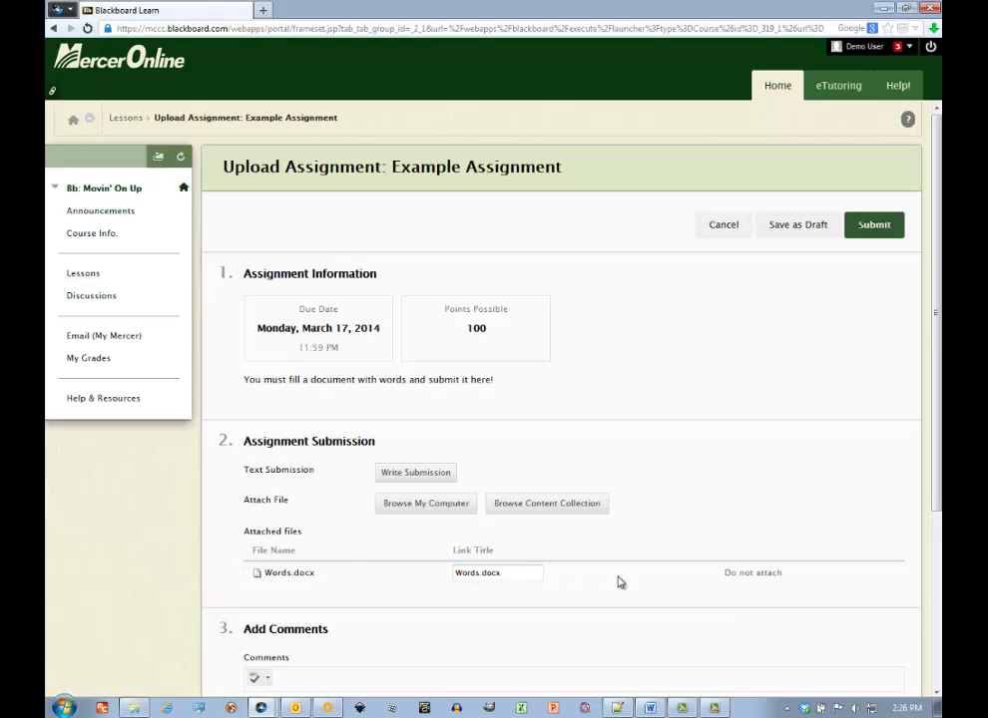
- Add the comment "this was a great assignment!" and submit the assignment
scroll(659, 587, "down", 1)
scroll(664, 582, "down", 2)
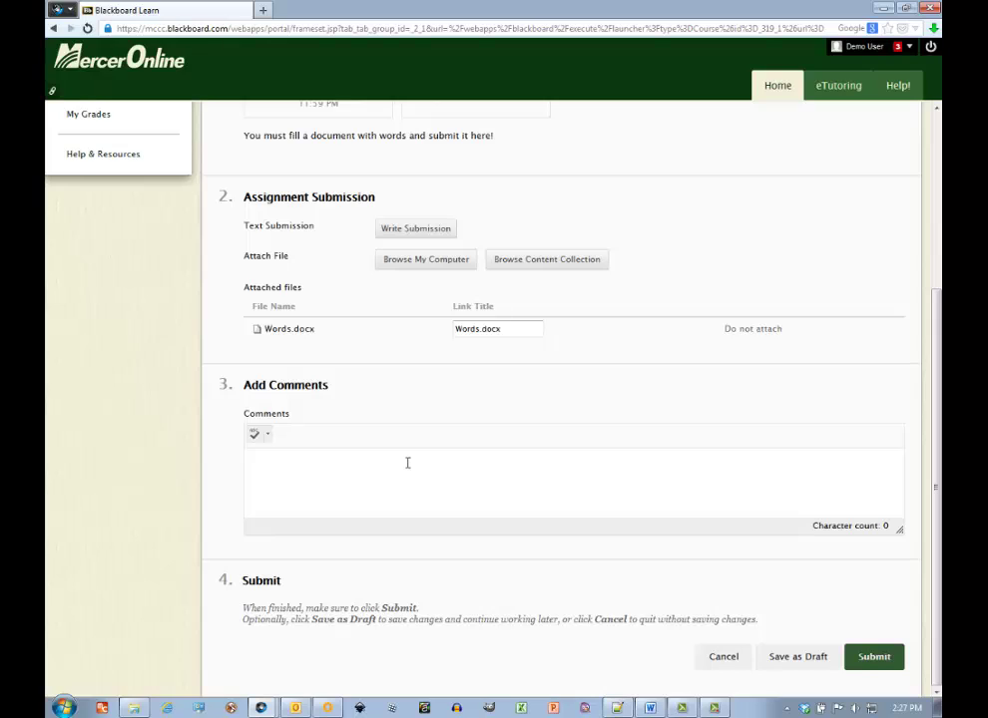
type("this was a greatassignment!@")
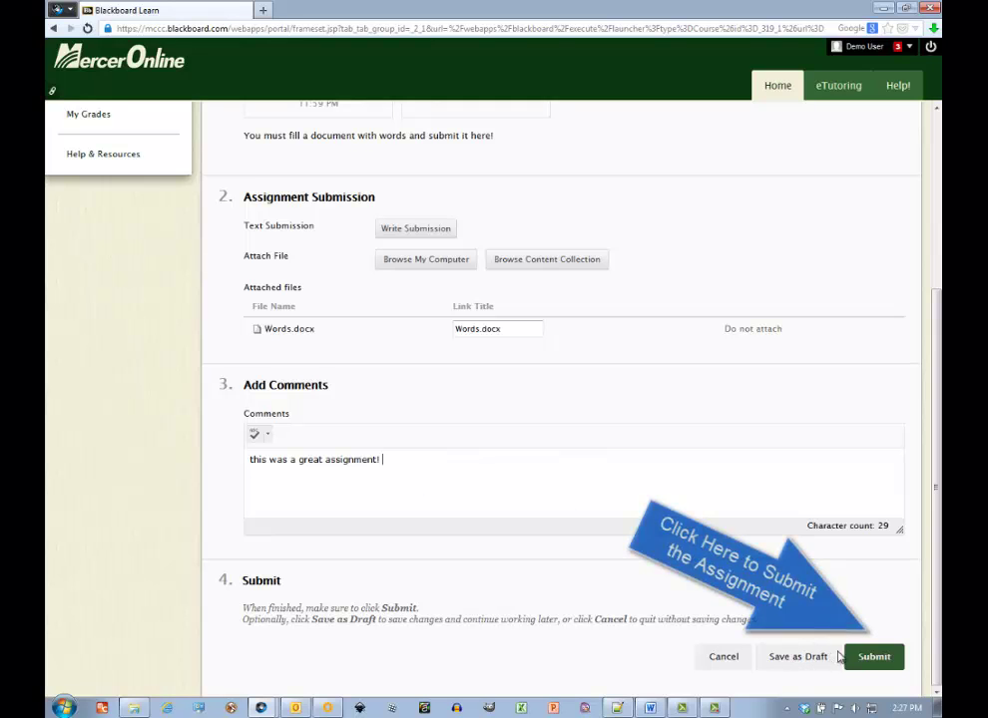
left_click(888, 658)
left_click(888, 659)
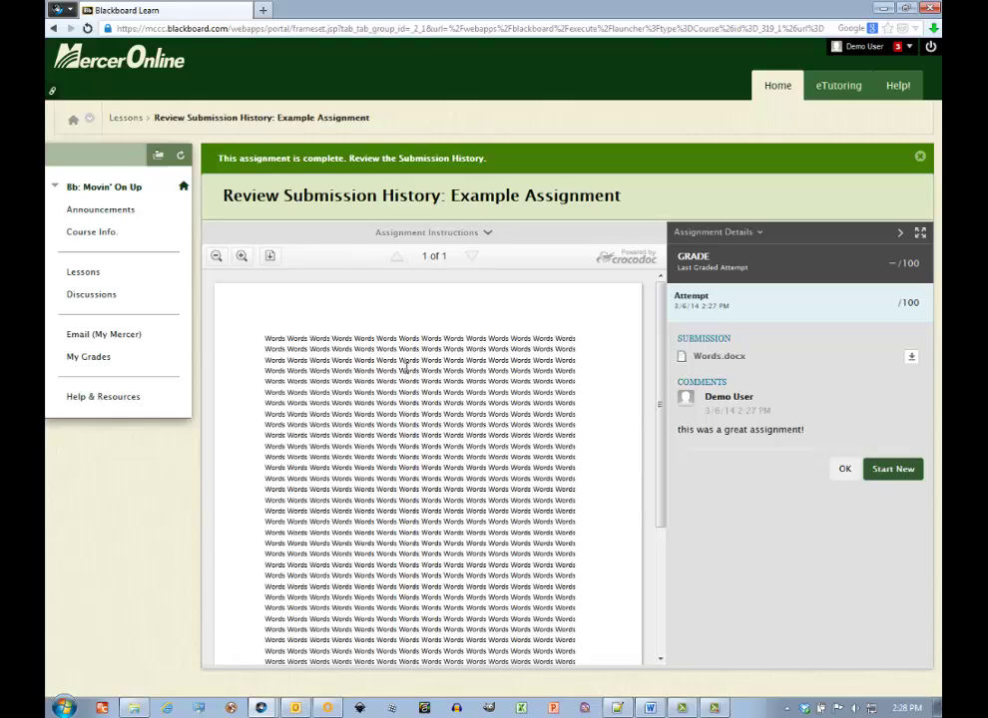
- Confirm the submission history and return to the Lessons page
left_click(844, 470)
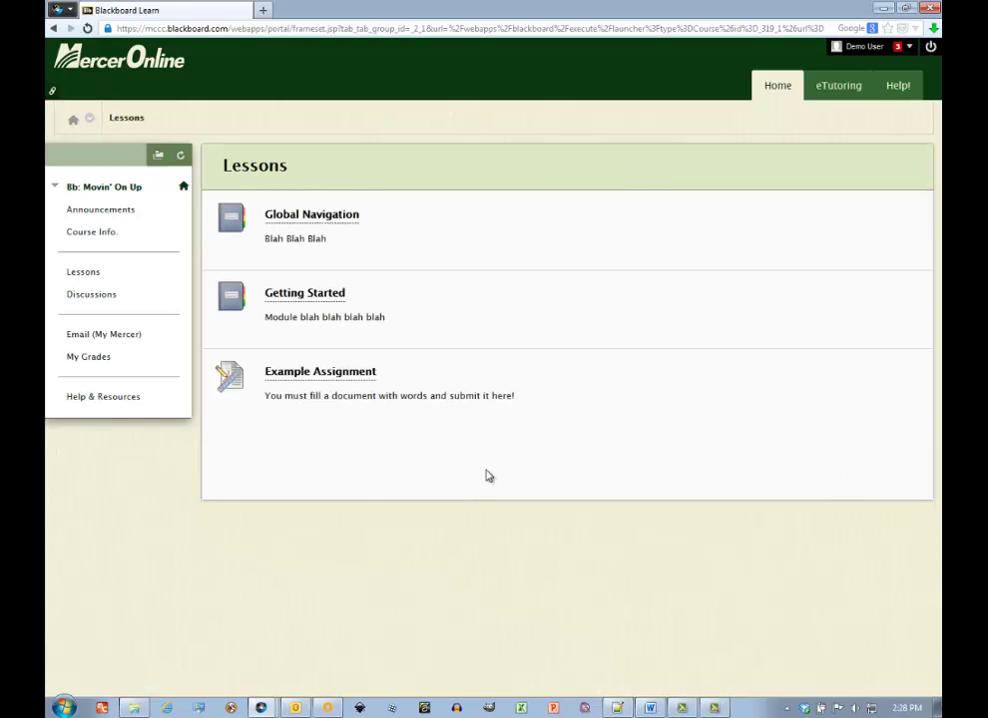